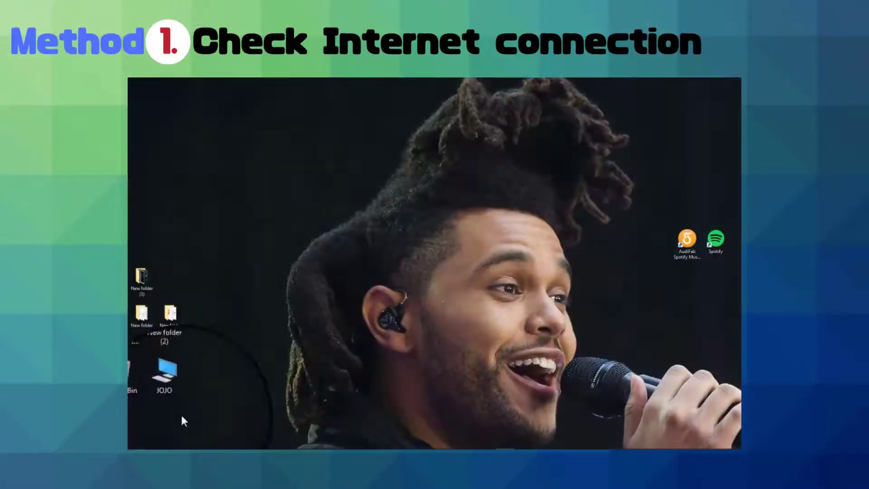
- From the Start menu, open Windows Settings and view the Network & Internet connection status
click(141, 446)
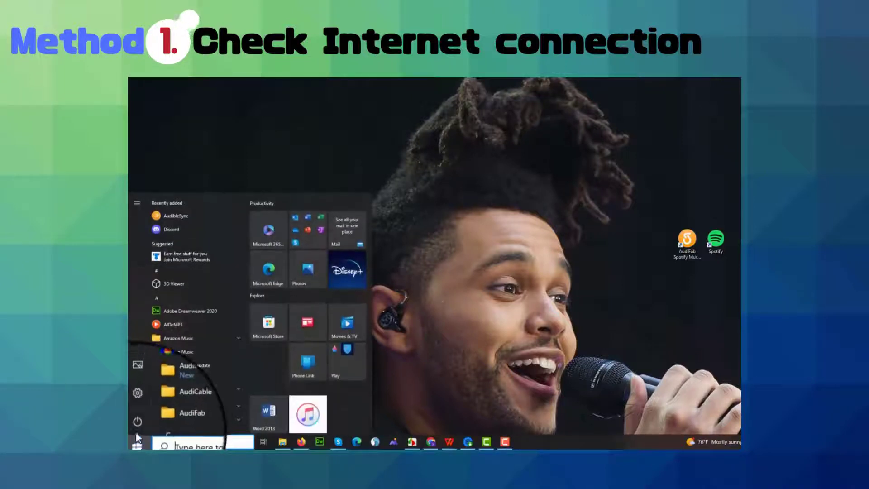
click(142, 408)
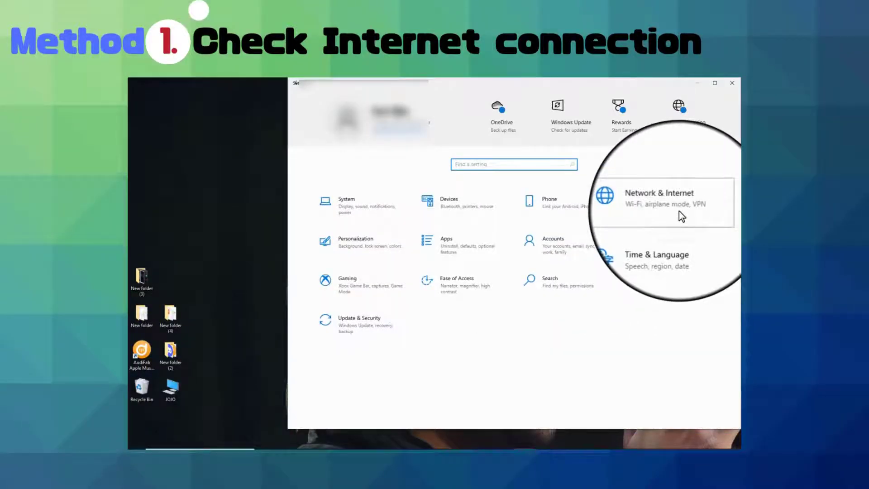
click(679, 211)
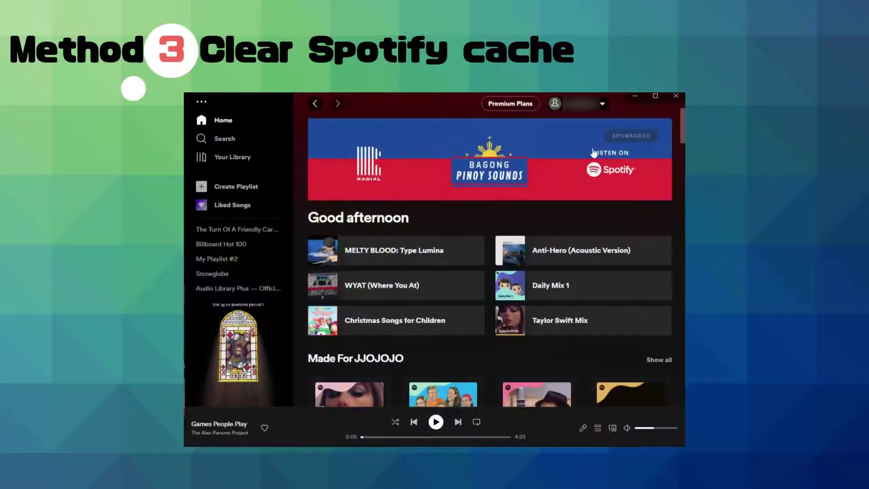
- Clear the 82 MB of cached temporary files from Storage in Spotify's settings
click(600, 107)
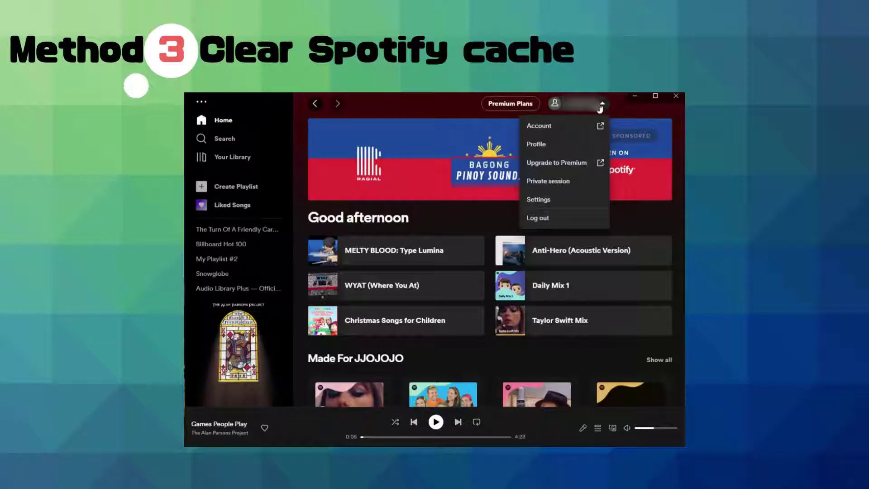
click(577, 199)
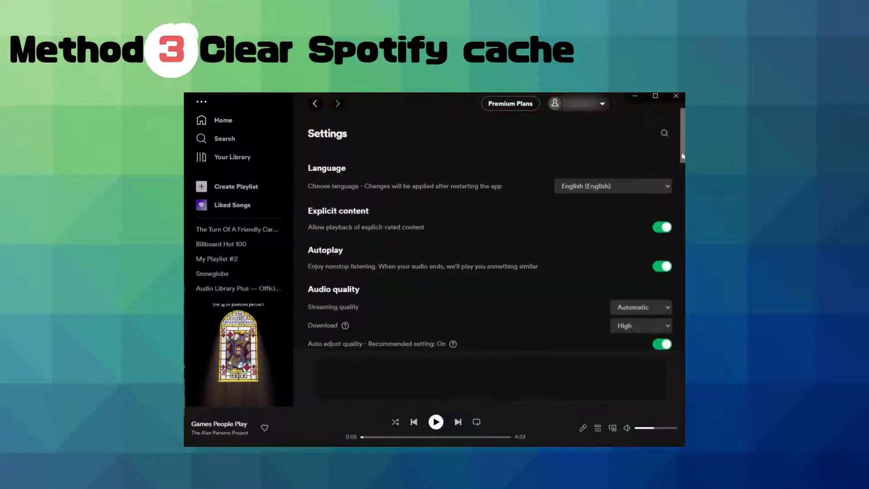
scroll(680, 150, down, 3)
scroll(493, 235, down, 6)
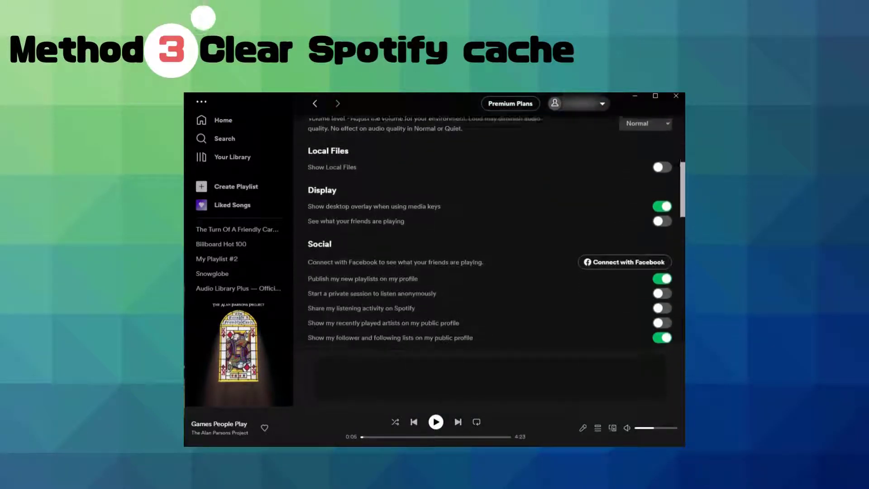
scroll(319, 241, down, 10)
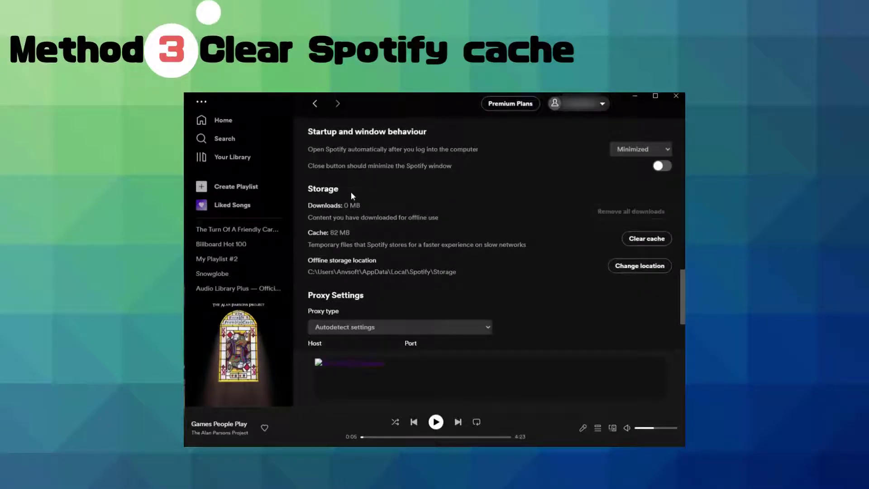
click(642, 240)
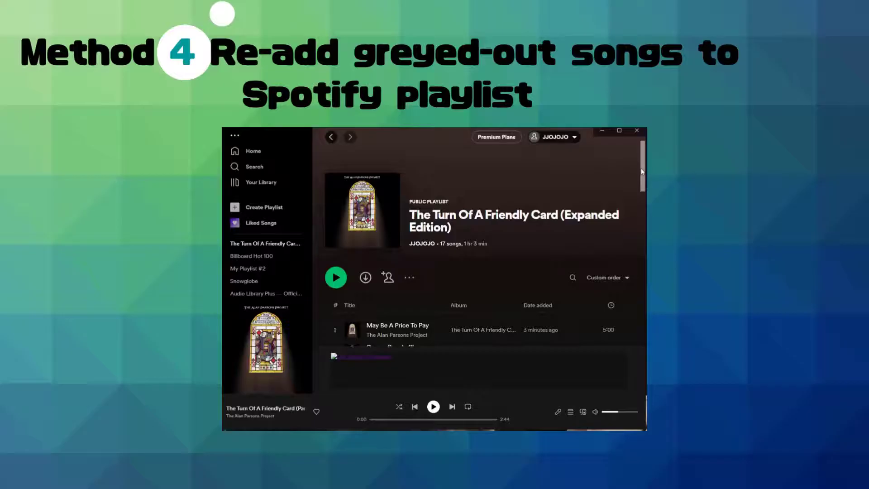
scroll(624, 248, down, 6)
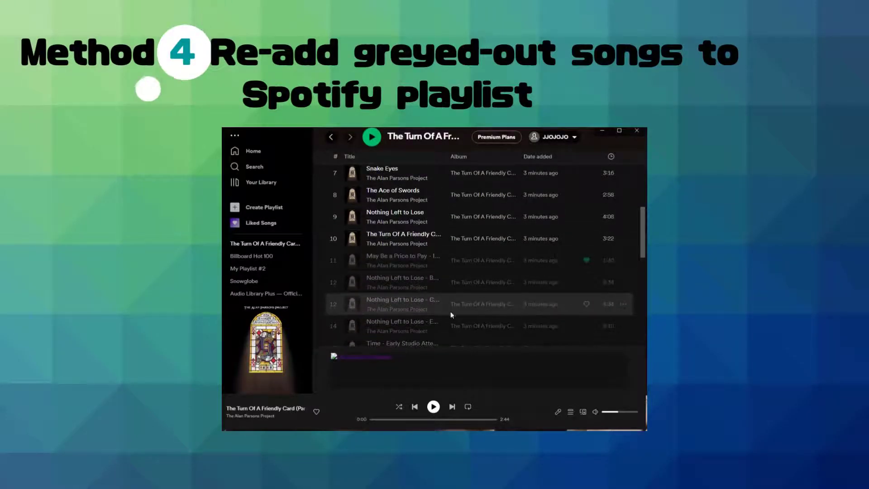
- Search 'games peop' and add Games People Play to The Turn Of A Friendly Card playlist anyway
scroll(551, 320, up, 2)
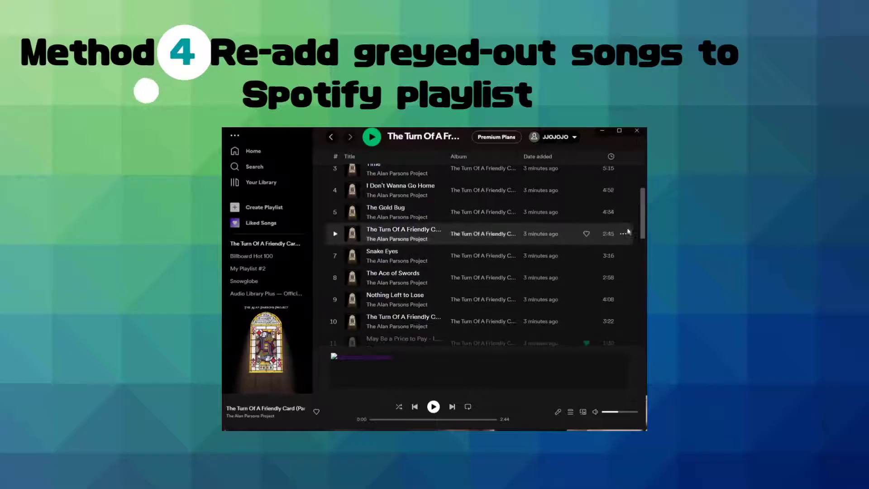
scroll(642, 279, down, 6)
scroll(642, 279, up, 1)
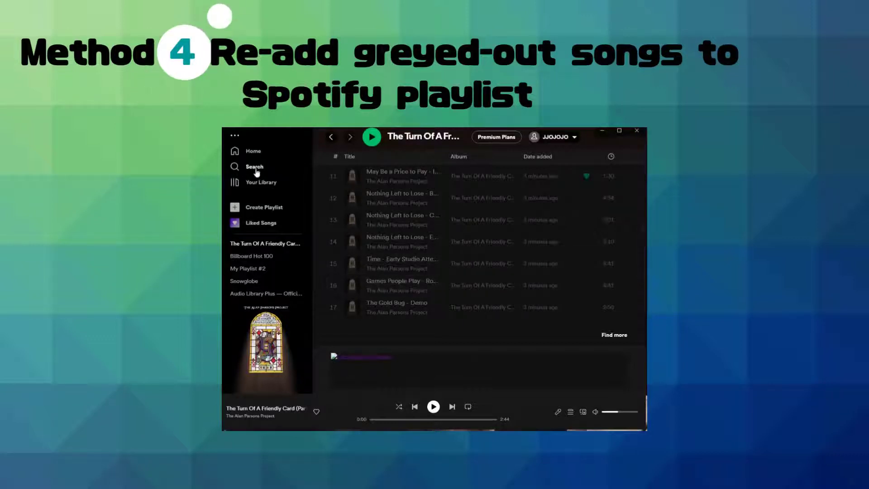
click(271, 172)
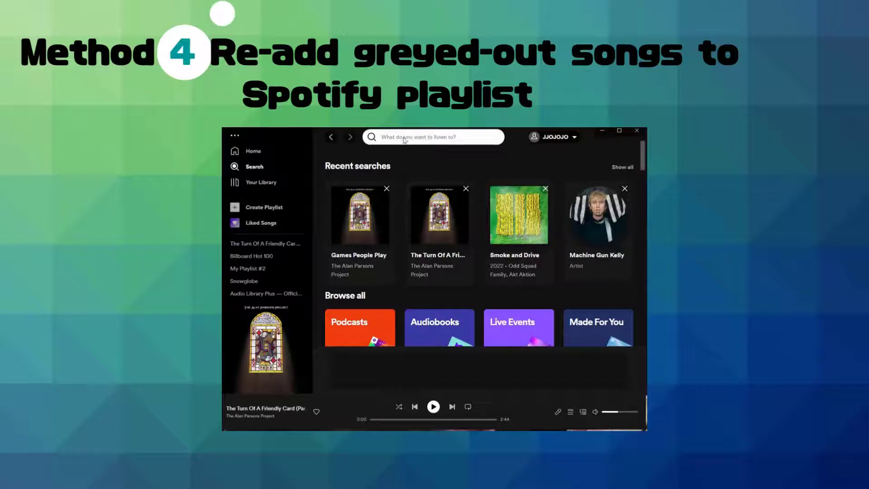
text(gam)
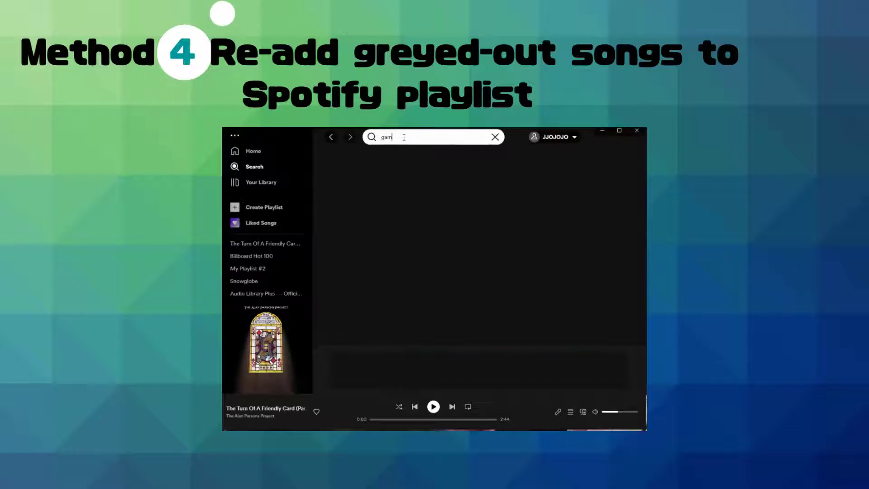
text(es p)
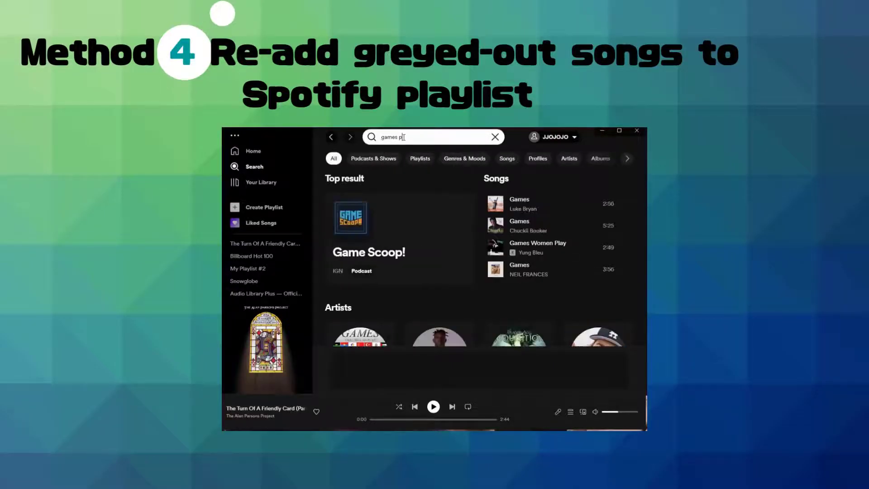
text(eople)
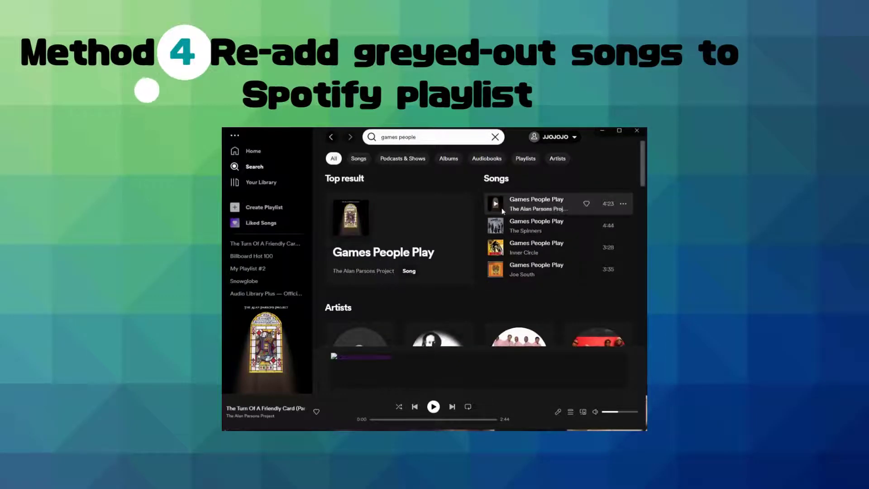
click(622, 204)
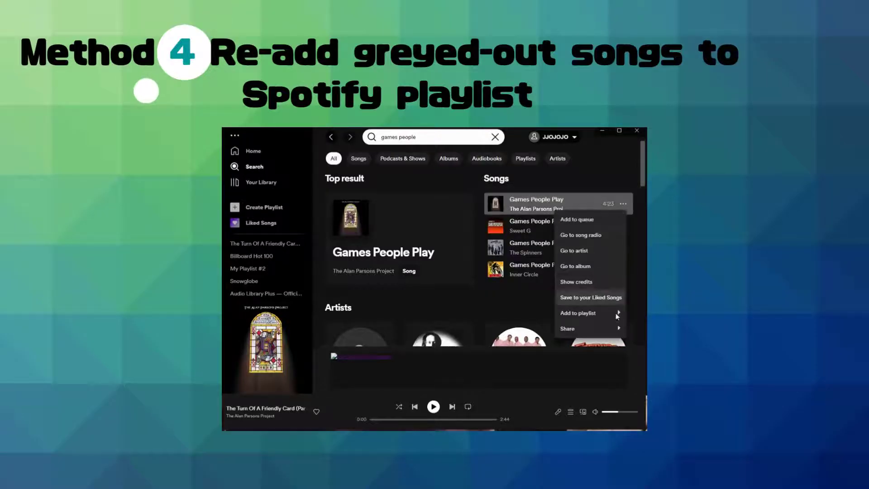
mouse_move(614, 314)
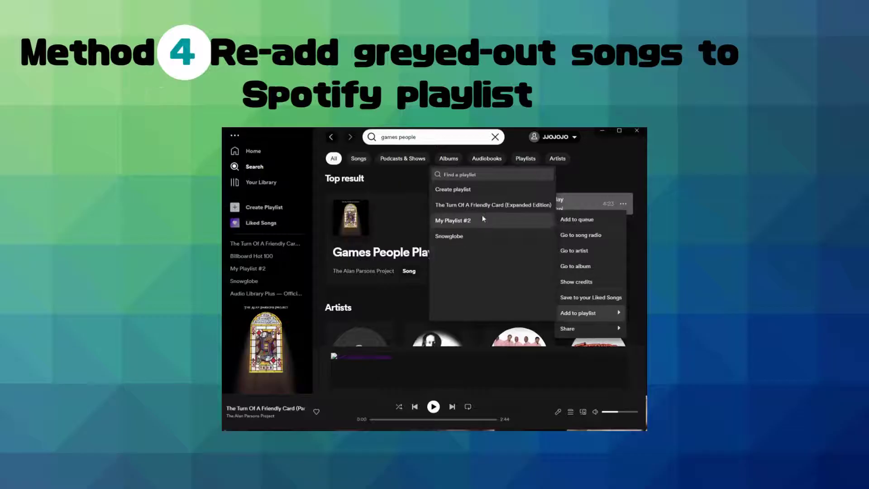
click(518, 206)
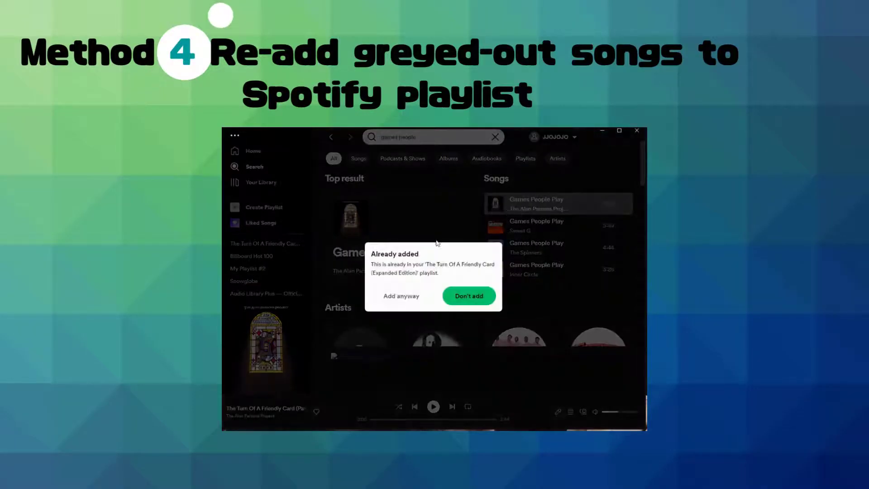
click(406, 296)
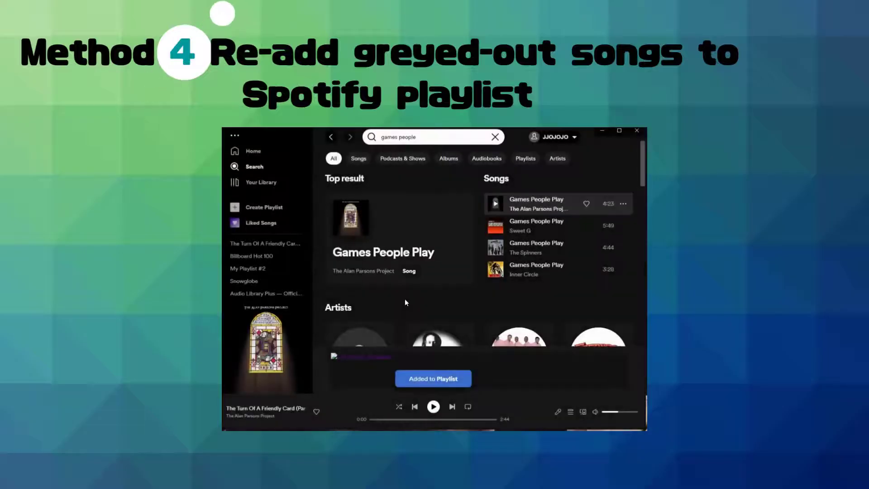
- In The Turn Of A Friendly Card playlist, test-play the re-added Games People Play, then pause it
click(287, 244)
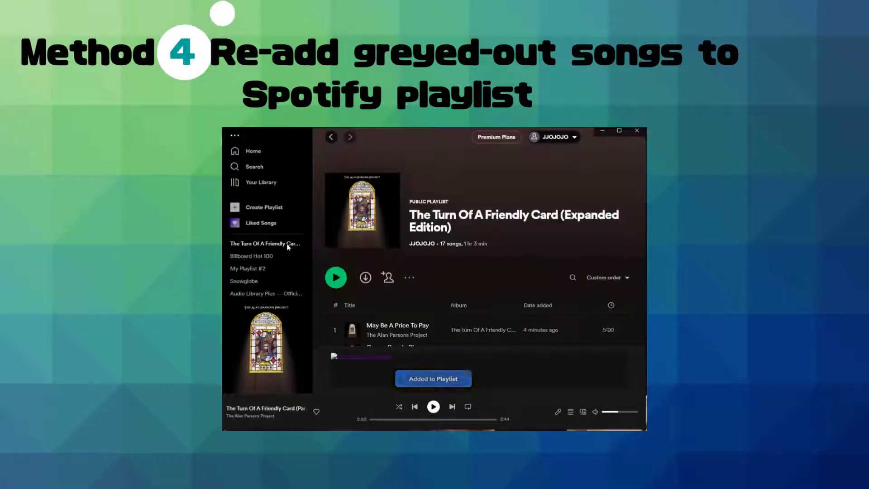
drag(643, 191, 643, 273)
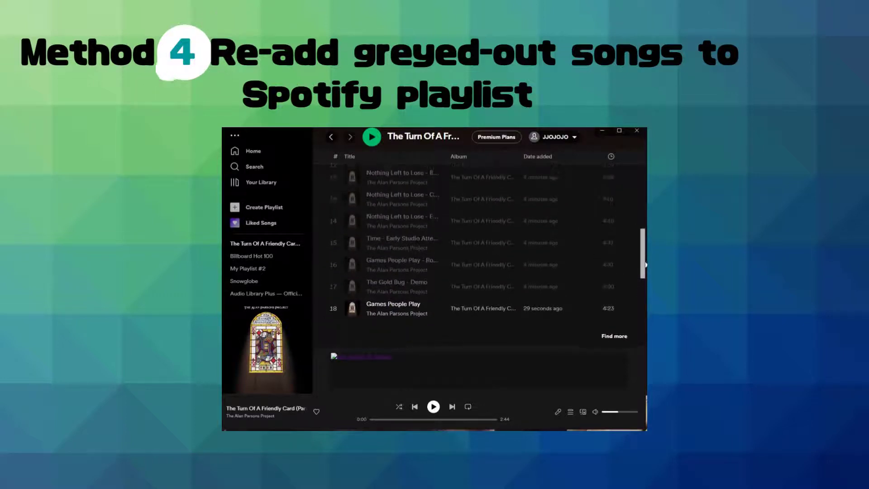
click(335, 318)
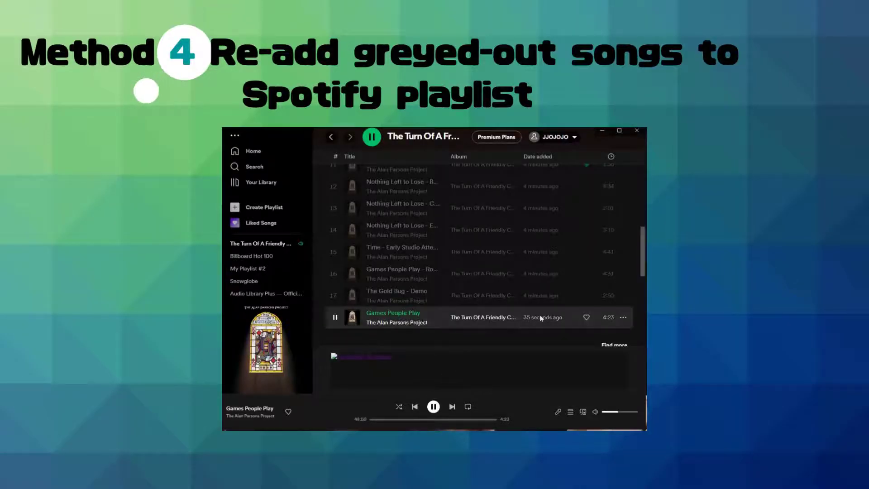
click(434, 407)
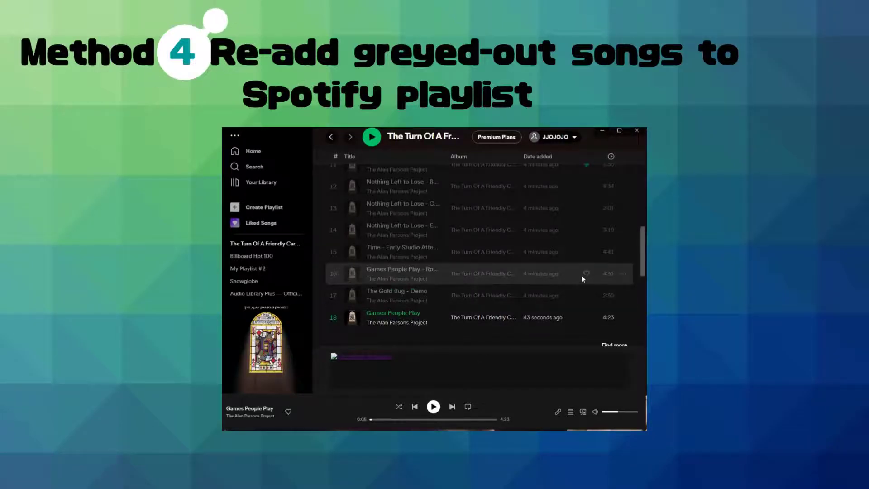
- Remove the old greyed-out Games People Play copy from the playlist
click(624, 273)
mouse_move(595, 399)
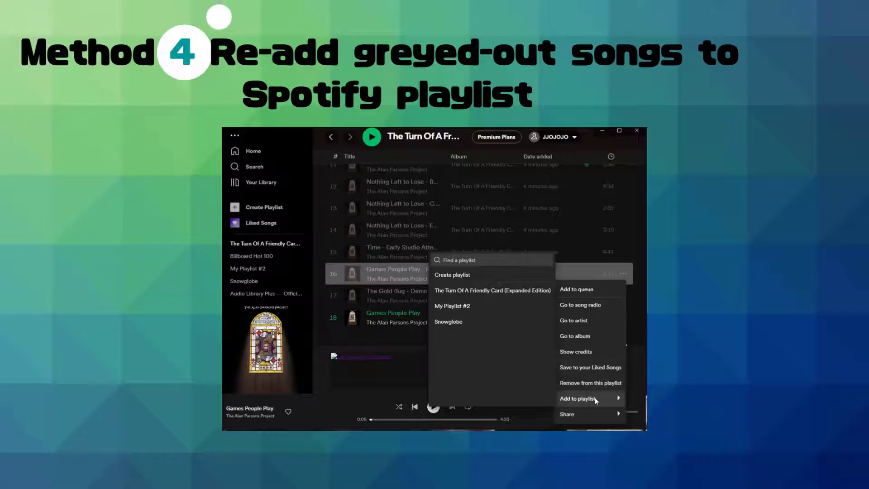
click(598, 384)
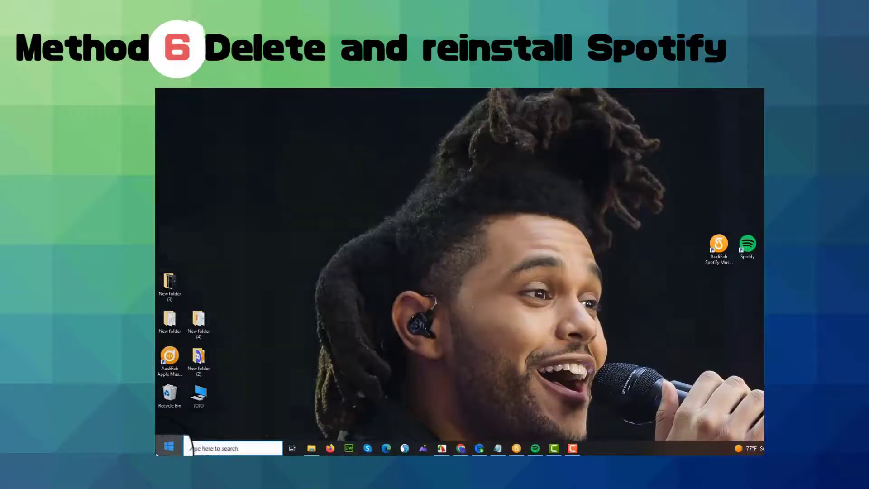
- Go to Settings > Apps and expand Spotify in Apps & features to show Uninstall
click(168, 446)
click(163, 414)
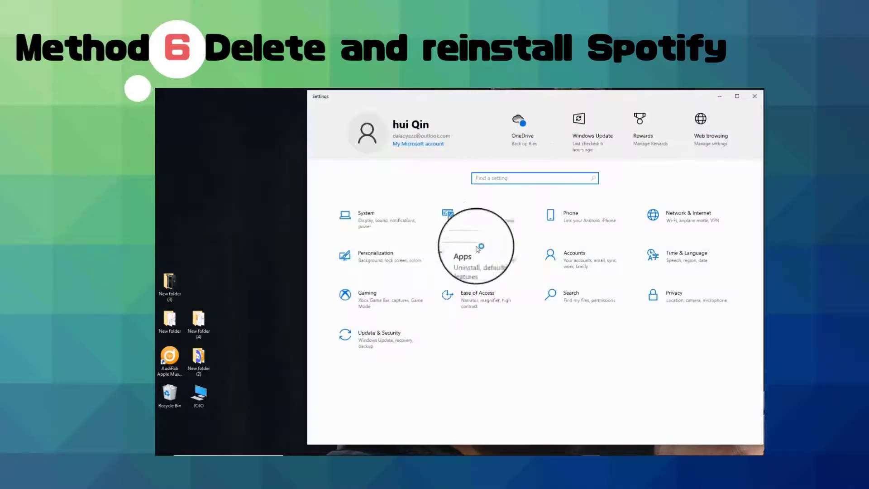
click(484, 256)
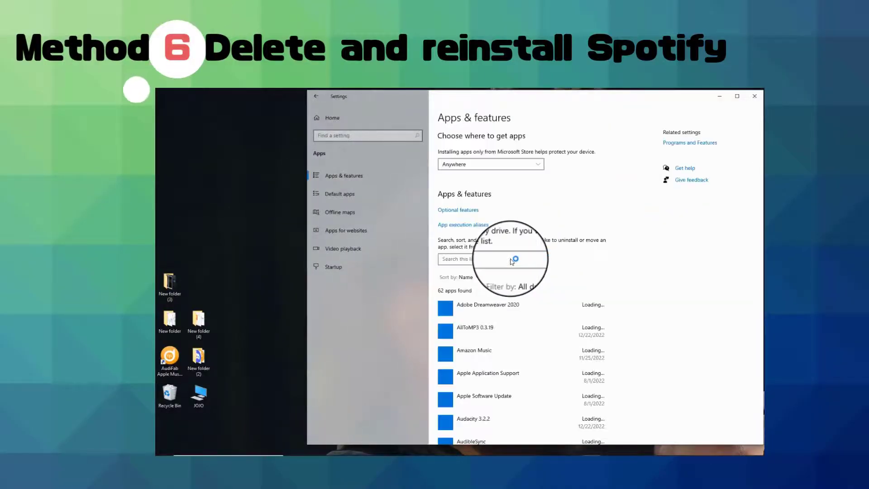
scroll(477, 206, down, 20)
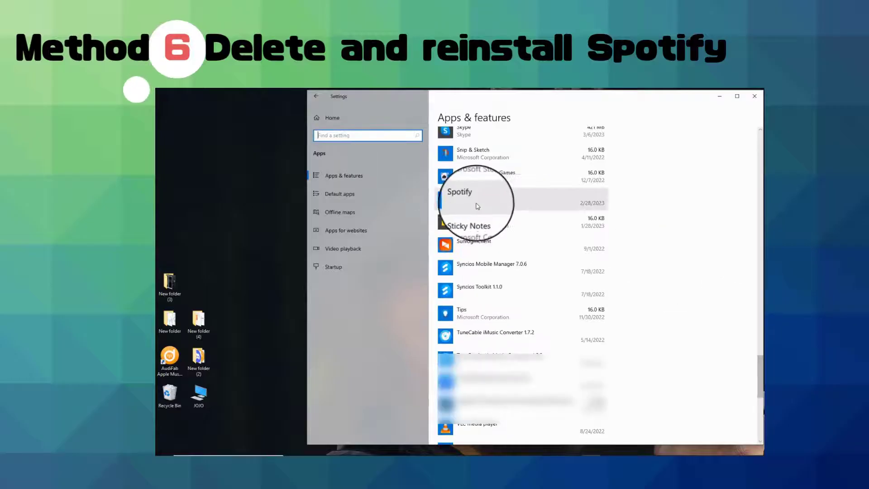
click(477, 207)
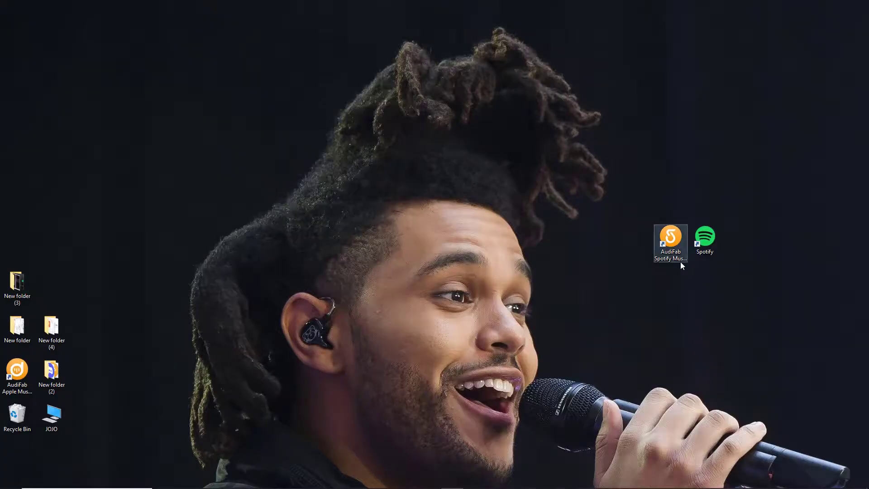
- Launch AudiFab and drag Spotify's Today's Top Hits playlist onto its drop area
double_click(681, 261)
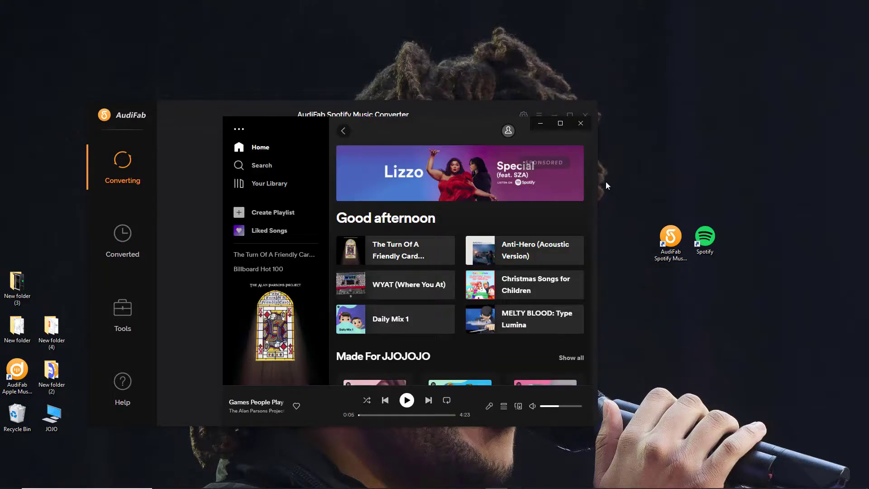
drag(456, 123, 563, 129)
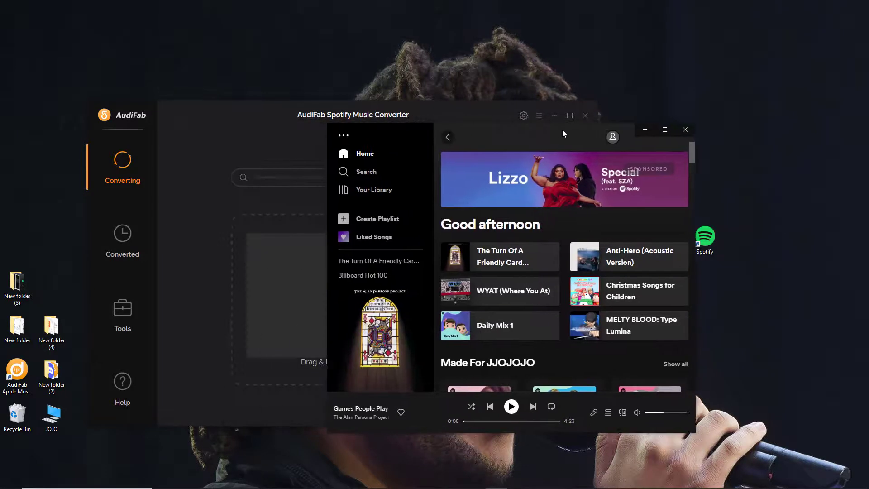
scroll(561, 267, down, 4)
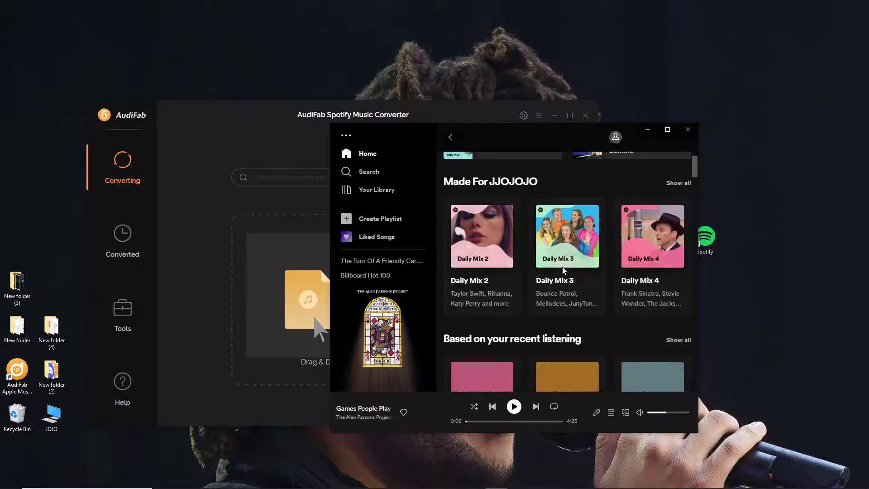
scroll(562, 270, down, 3)
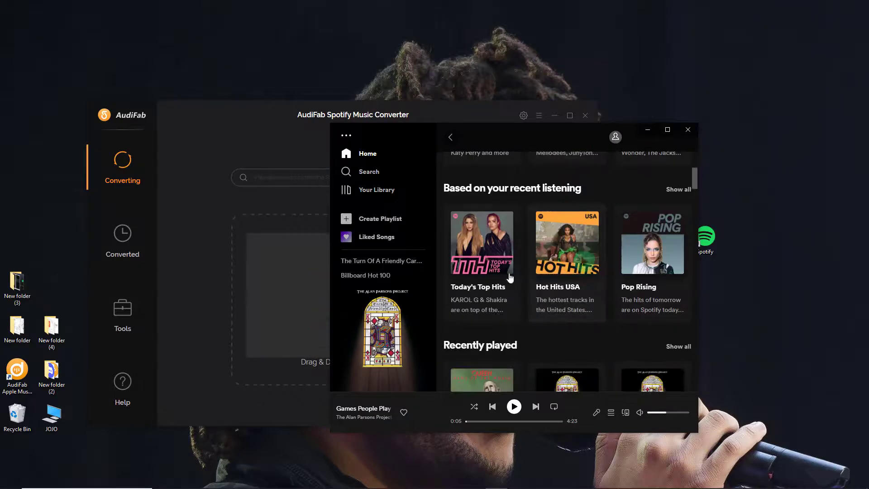
drag(477, 249, 362, 267)
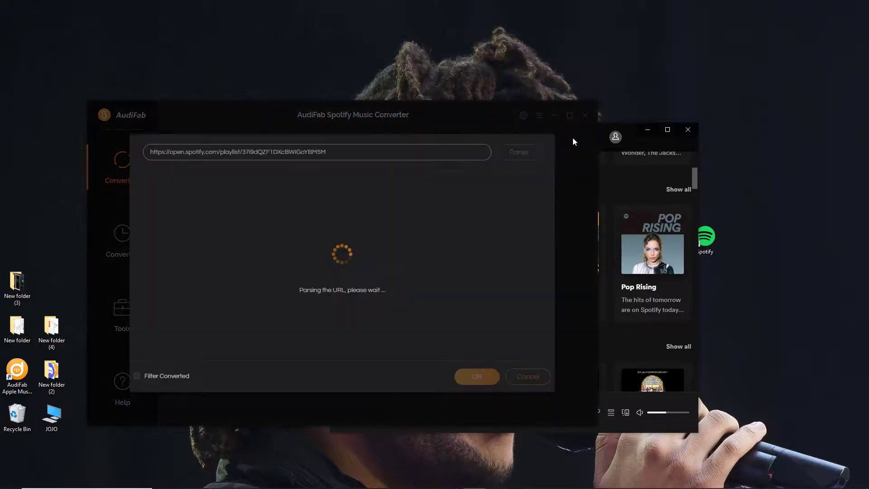
- Select only Flowers and Die For You - Remix from Today's Top Hits and confirm them
drag(469, 109, 549, 120)
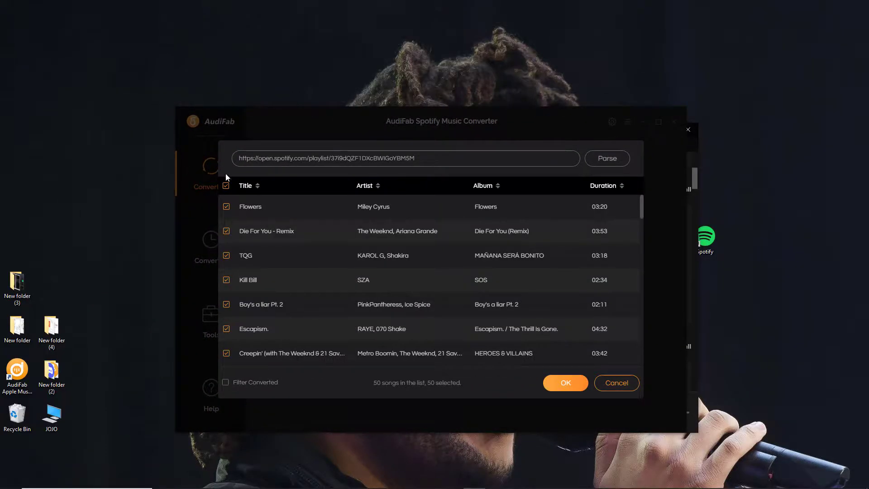
click(226, 186)
click(226, 206)
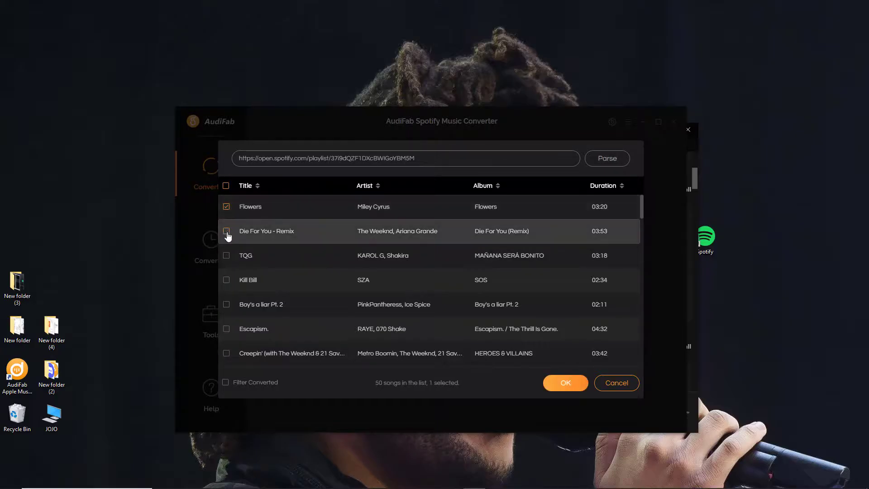
click(569, 388)
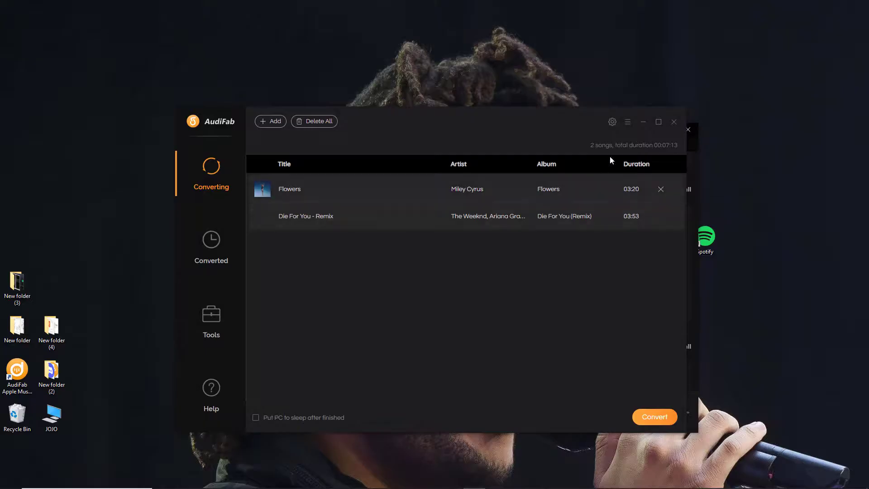
click(612, 123)
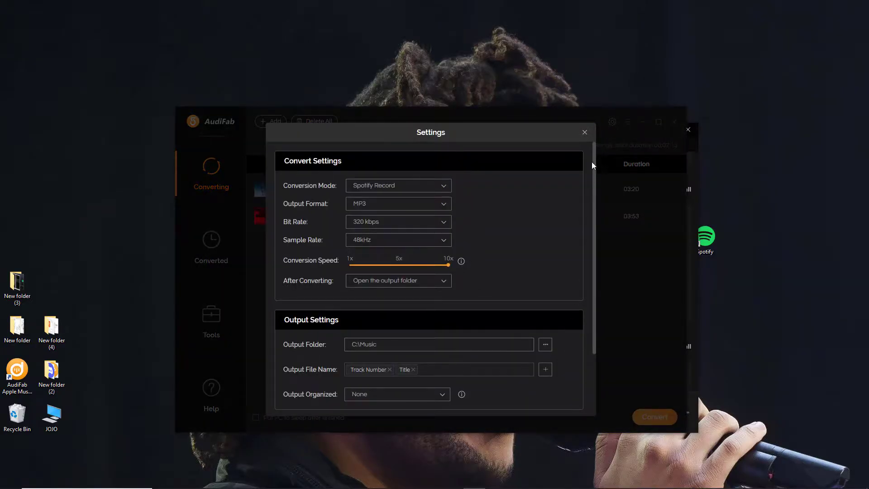
- Keep MP3 320 kbps output to C:\Music and convert both queued songs
click(585, 136)
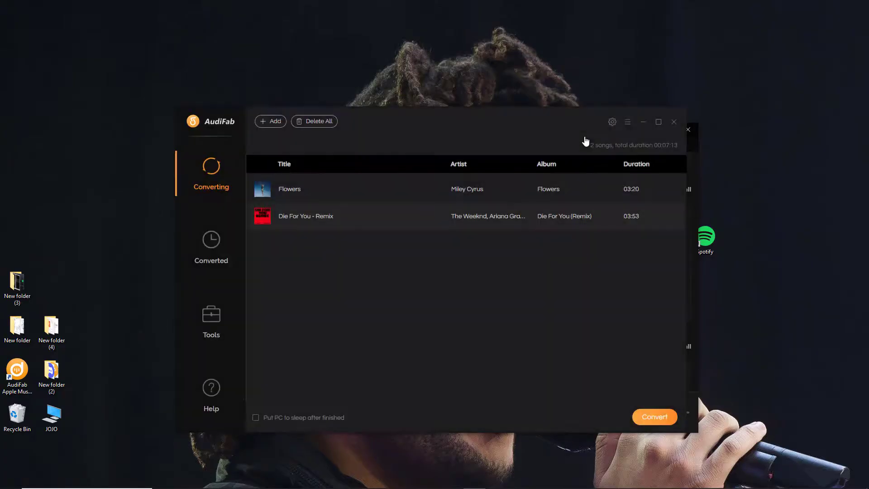
click(650, 426)
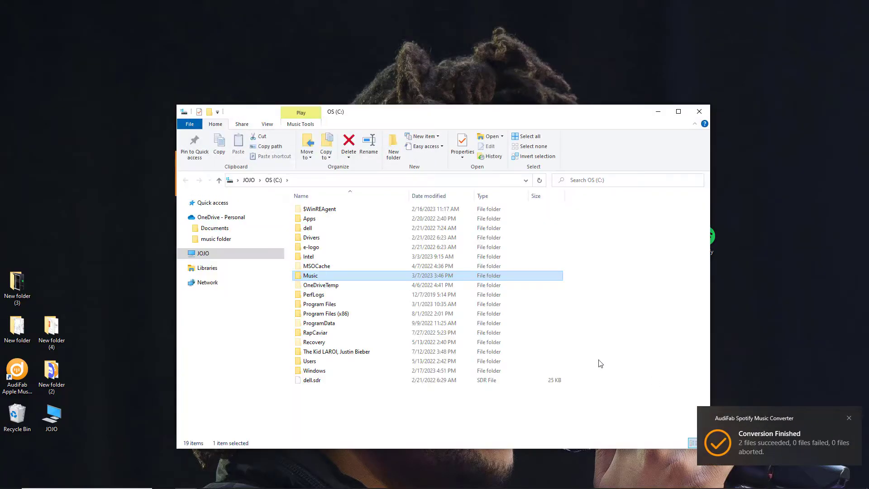
- Open C:\Music, locate 01 Flowers.mp3 and 01 Die For You - Remix.mp3, then minimize Explorer
double_click(354, 278)
drag(704, 206, 708, 366)
click(645, 294)
click(367, 324)
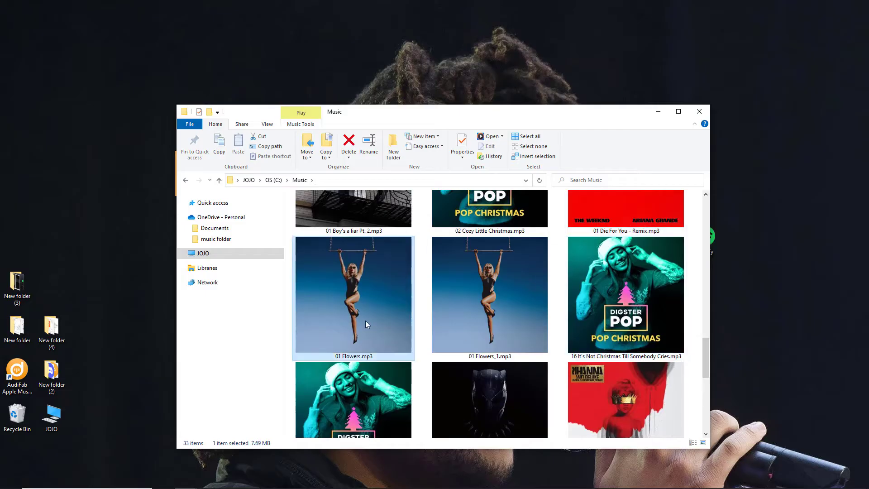
click(658, 111)
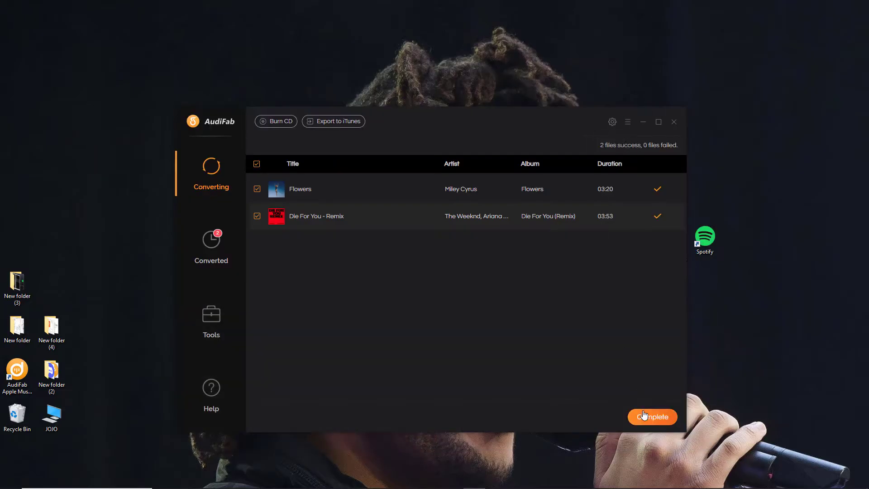